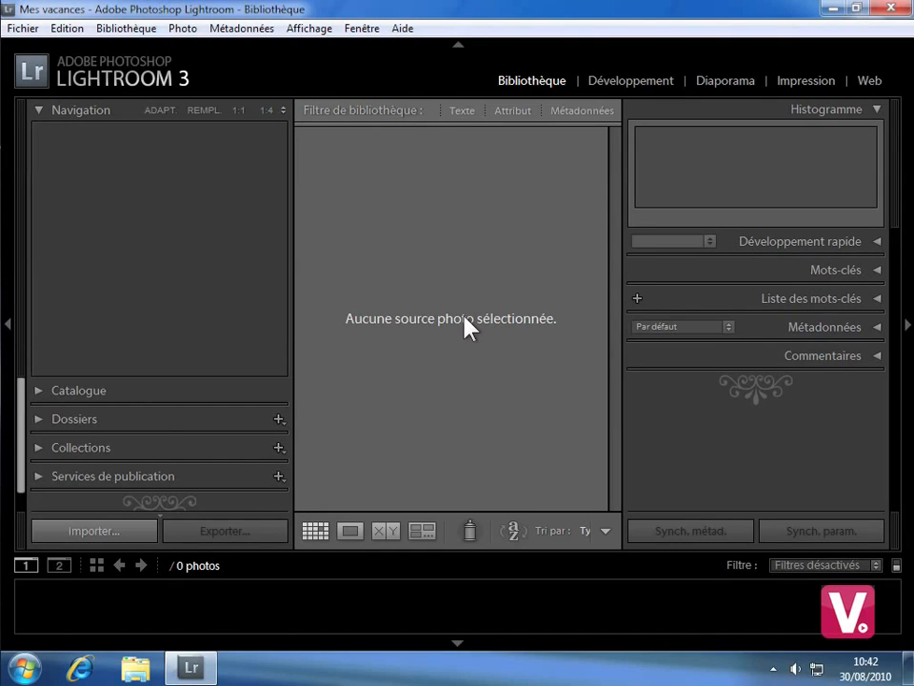
- Start a photo import using the Mes photos folder on the desktop as the source, and browse its photos
click(25, 29)
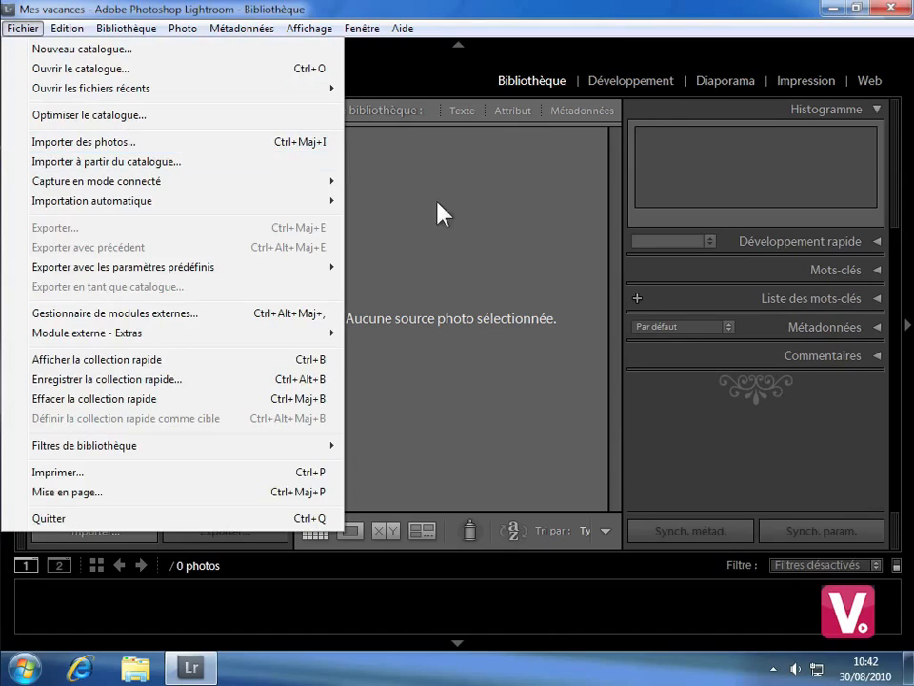
click(445, 255)
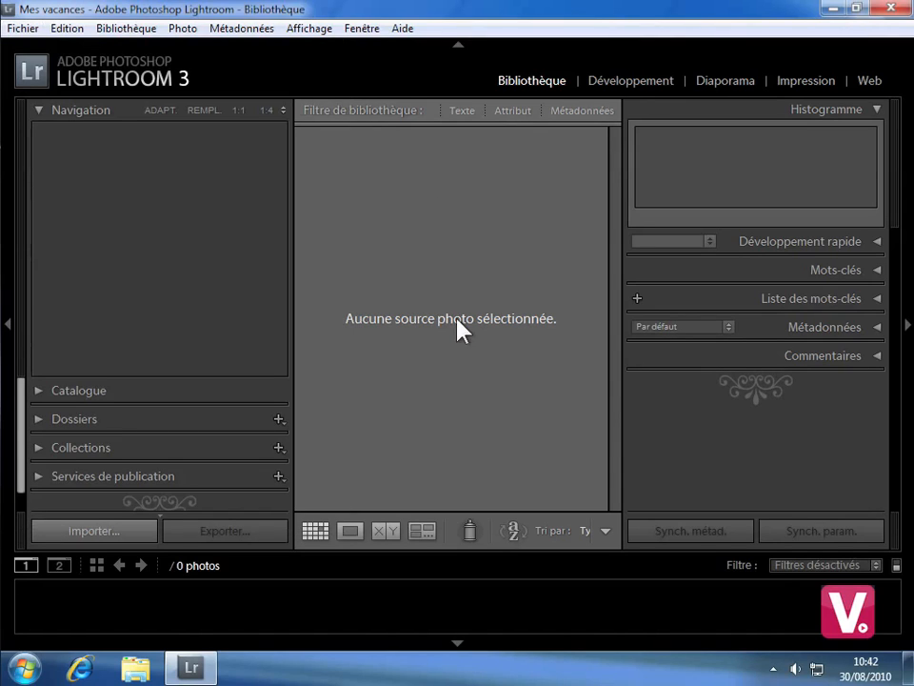
click(135, 539)
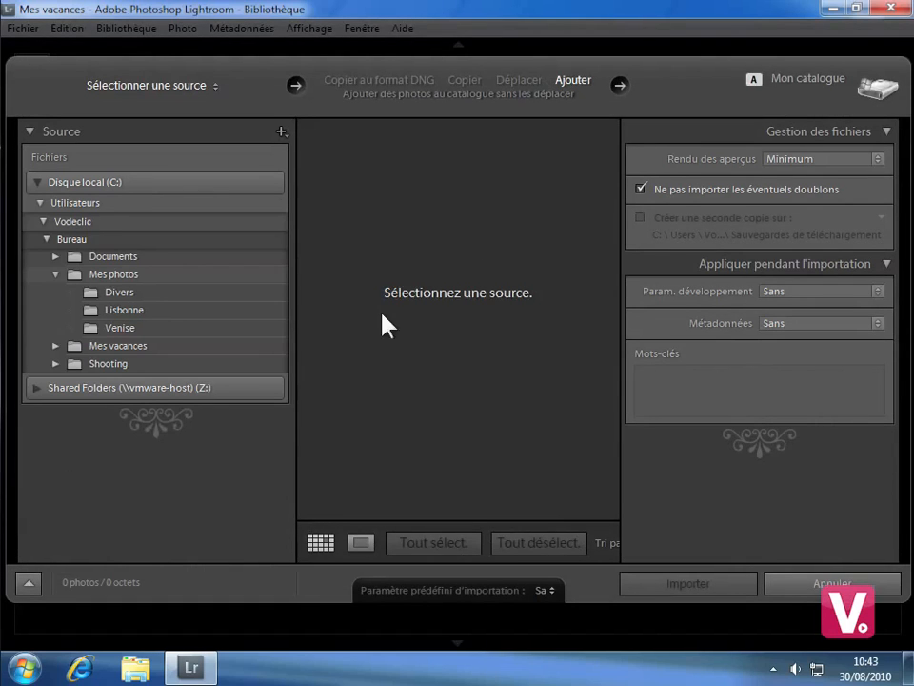
click(124, 274)
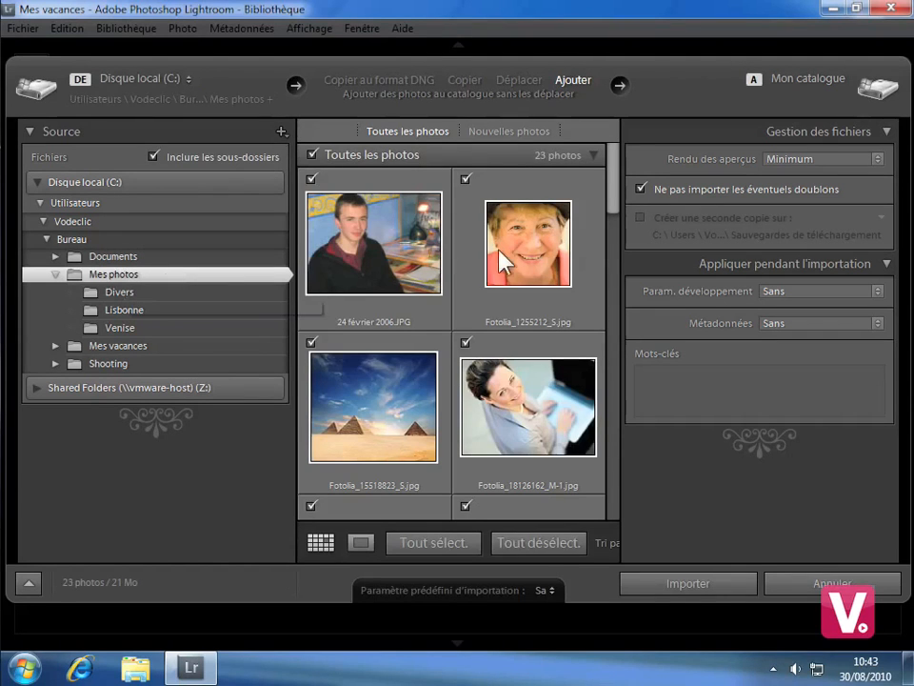
drag(613, 204, 617, 304)
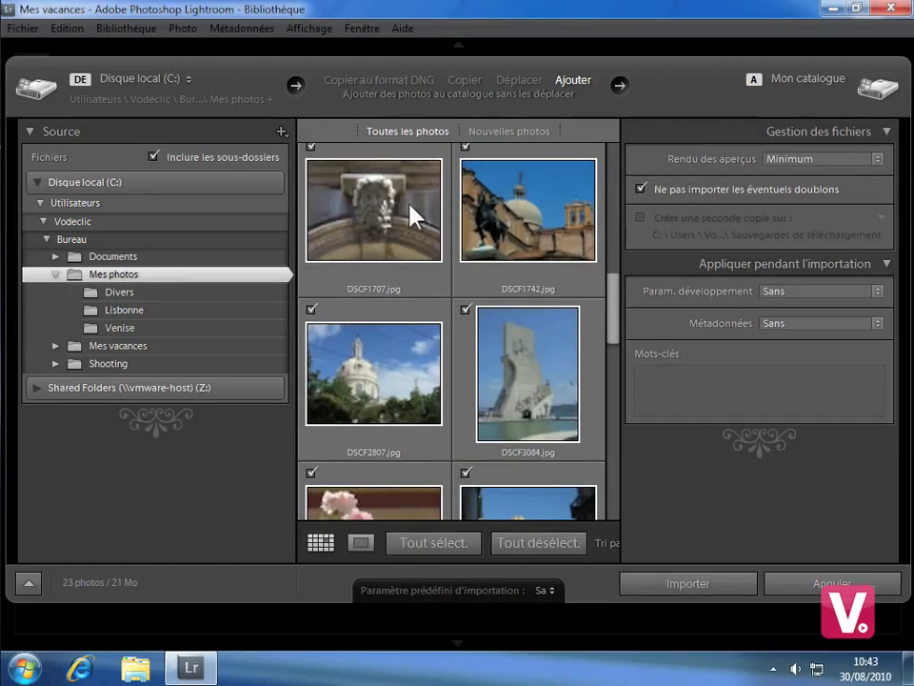
- Preview the photos of the Lisbonne and Divers subfolders as import sources, and return to the Mes photos folder
click(164, 274)
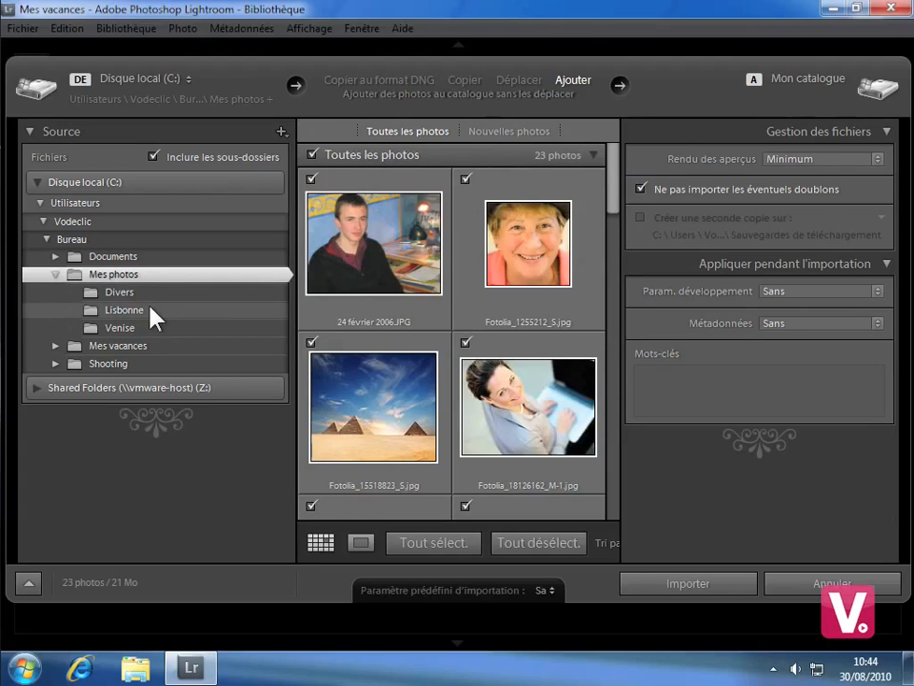
click(150, 310)
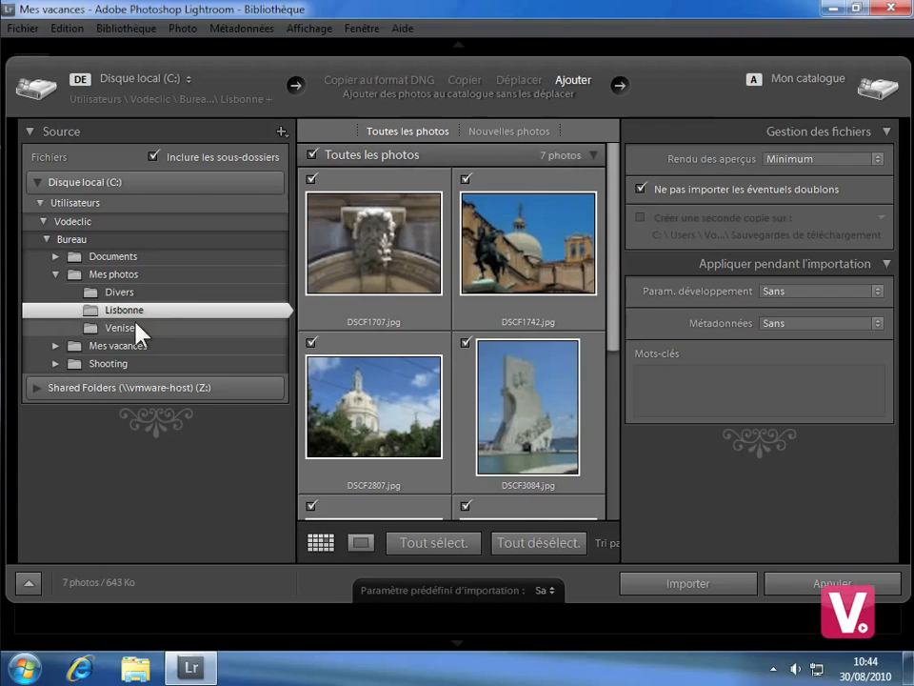
click(164, 294)
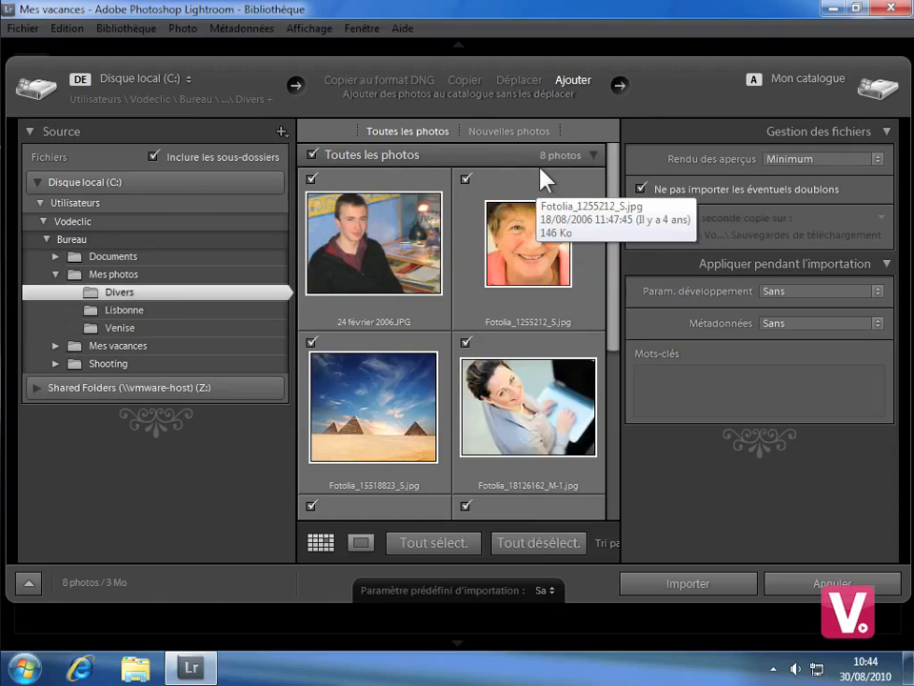
click(128, 276)
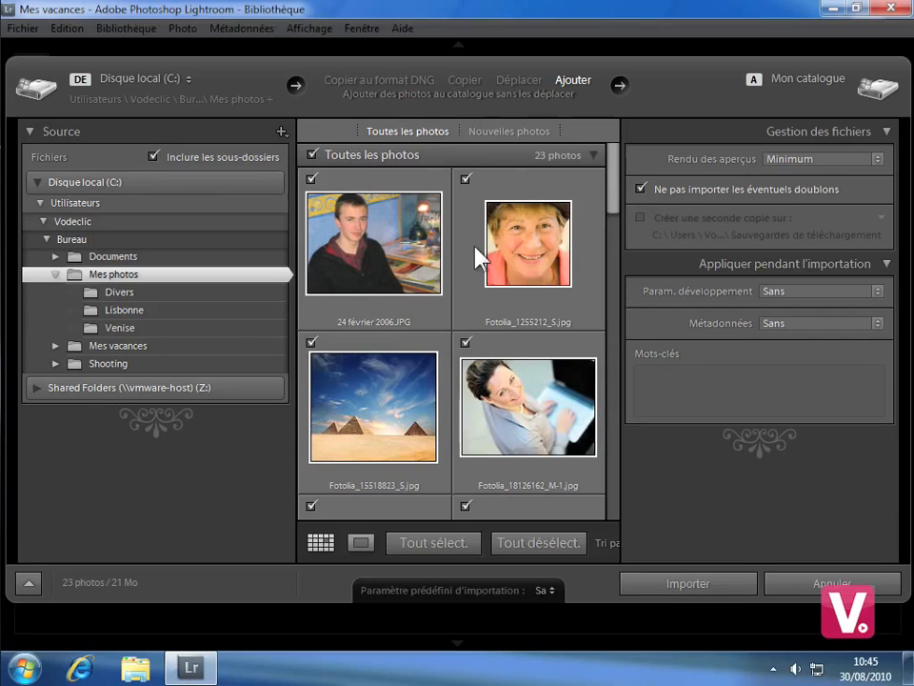
- Exclude 24 février 2006.JPG and Fotolia_1255212_S.jpg from the import, and include both again
click(312, 179)
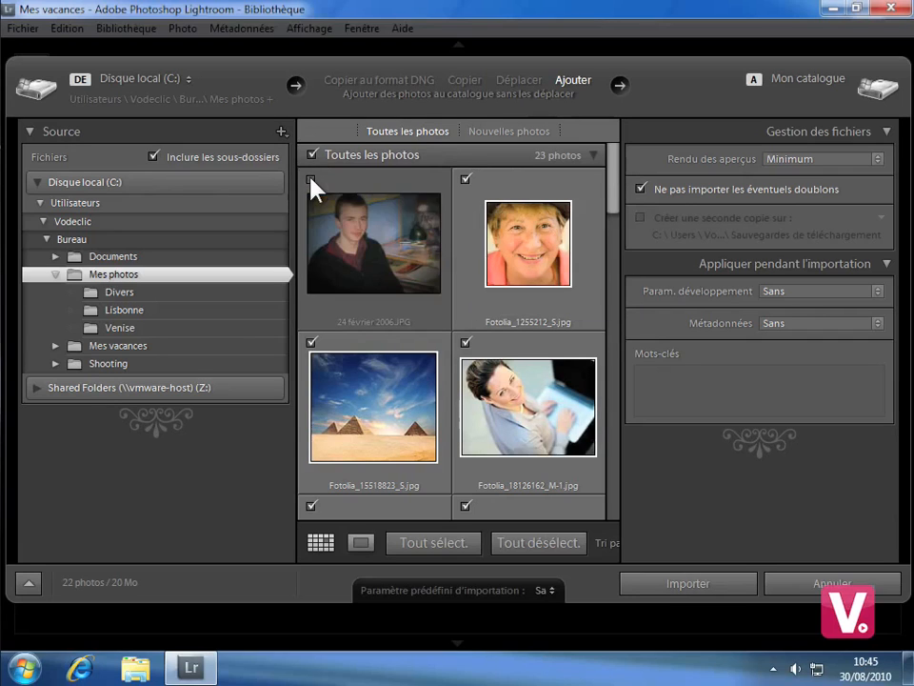
click(465, 179)
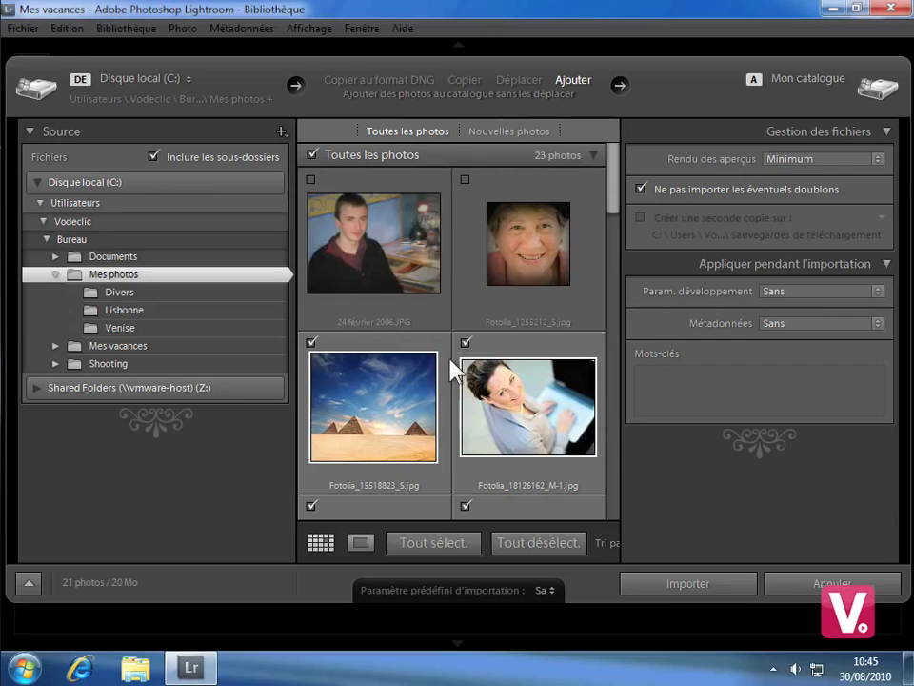
click(466, 179)
click(311, 179)
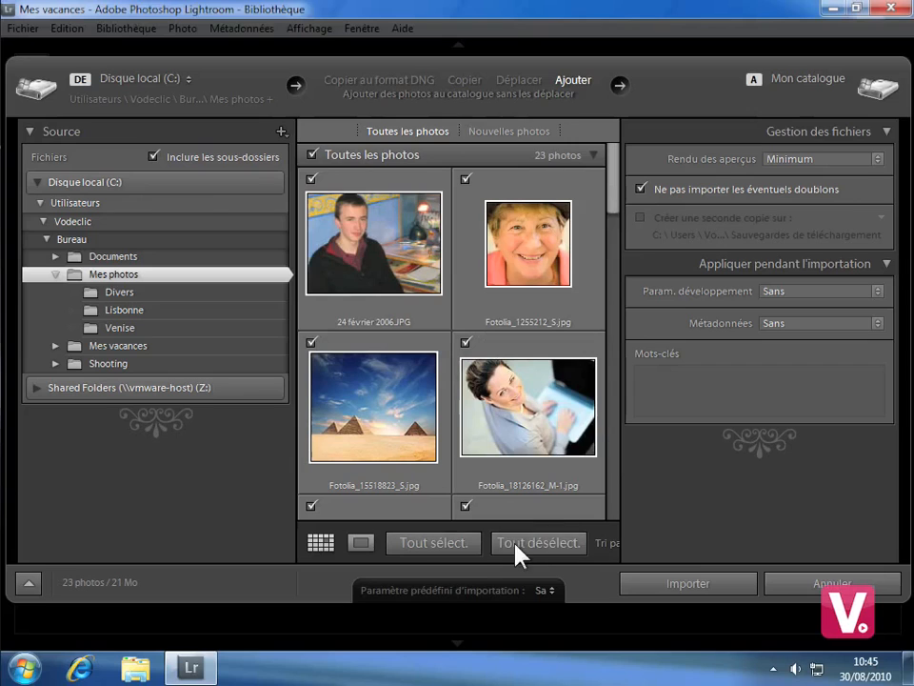
- Clear the whole import selection, include only Fotolia_1255212_S.jpg and Fotolia_15518823_S.jpg, and reselect all photos
click(541, 550)
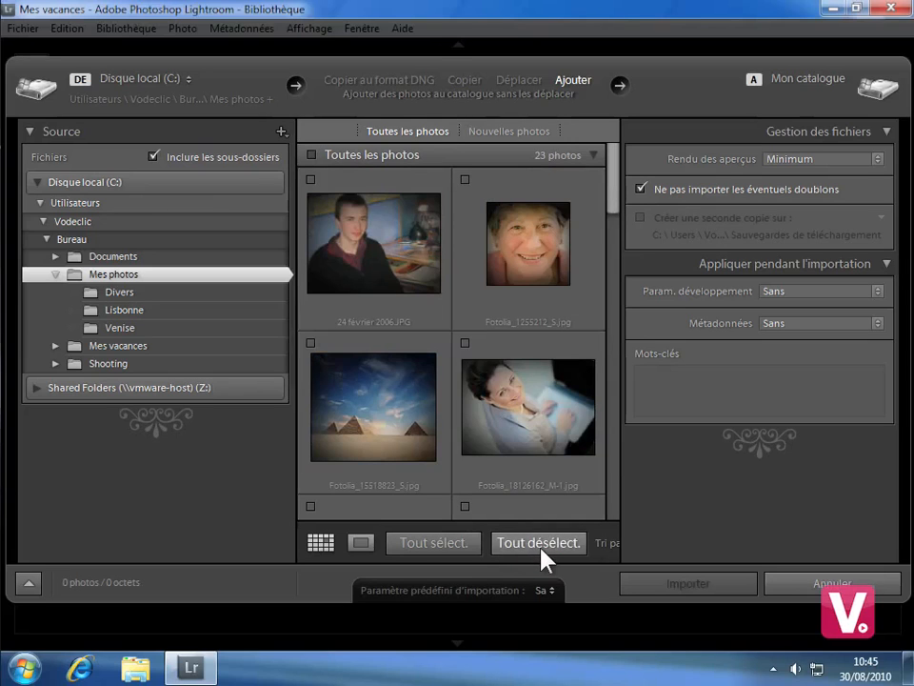
click(465, 178)
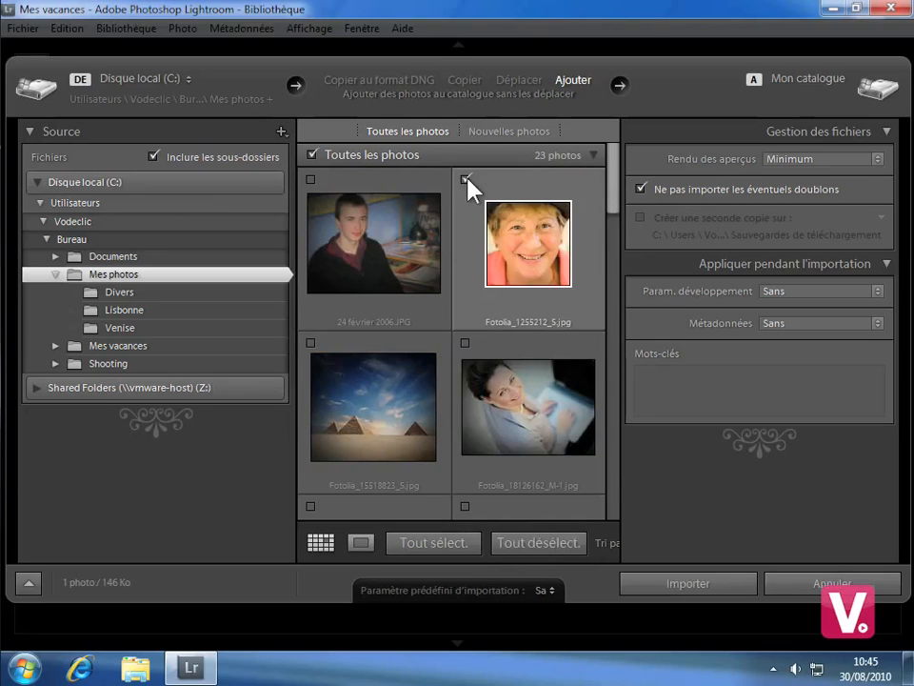
click(311, 344)
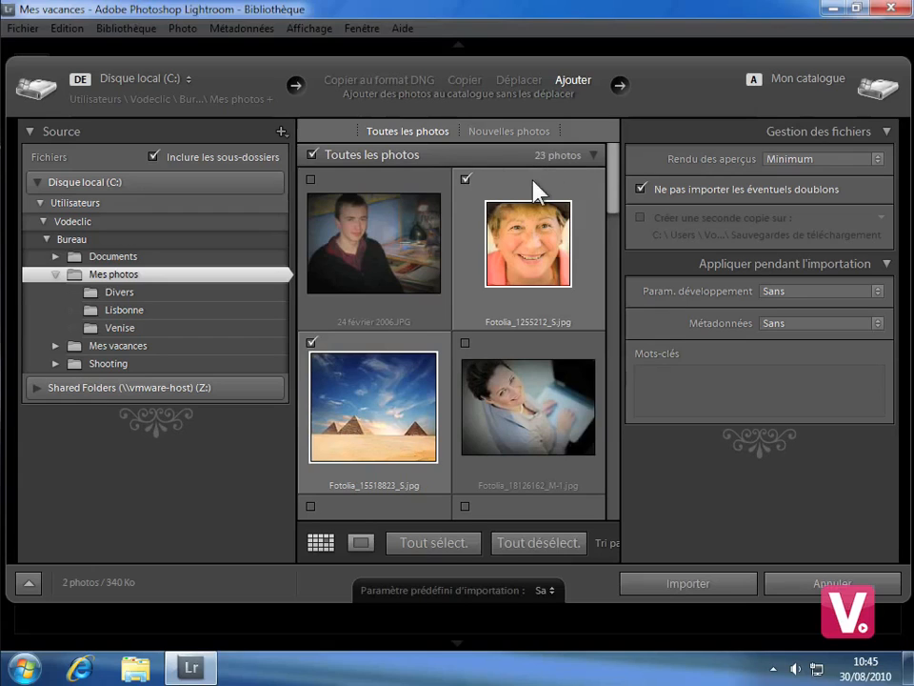
click(446, 545)
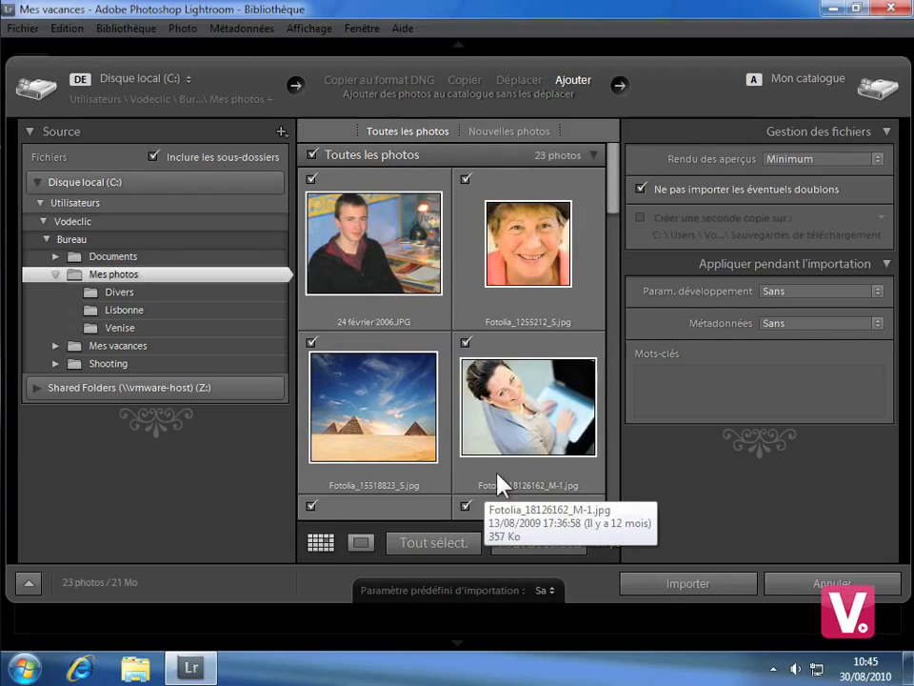
- Exclude Fotolia_18126162_M-1.jpg and Fotolia_1255212_S.jpg from the full selection, and include both again
click(465, 343)
click(466, 179)
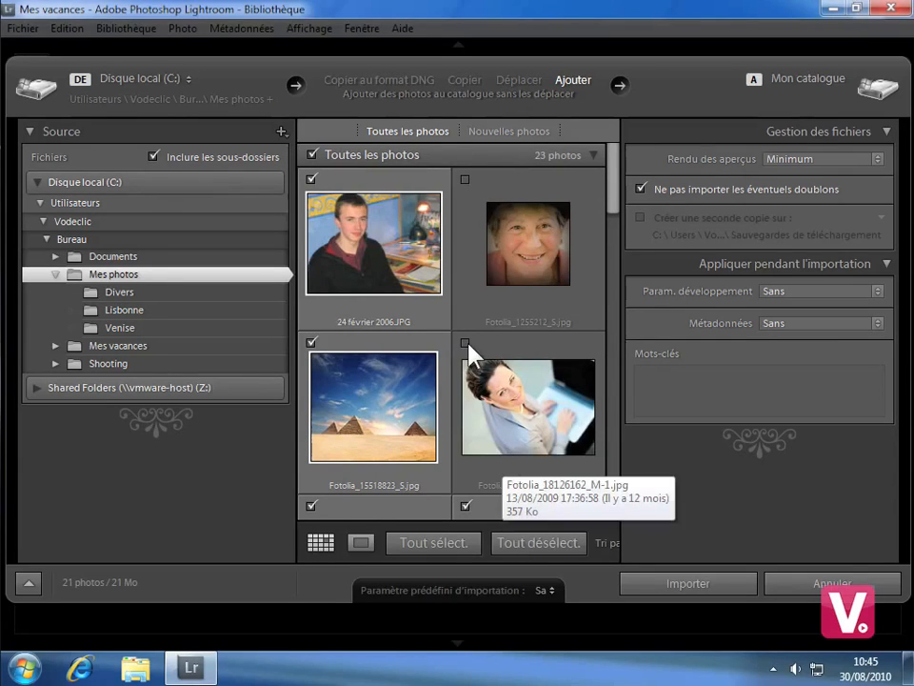
click(465, 343)
click(465, 179)
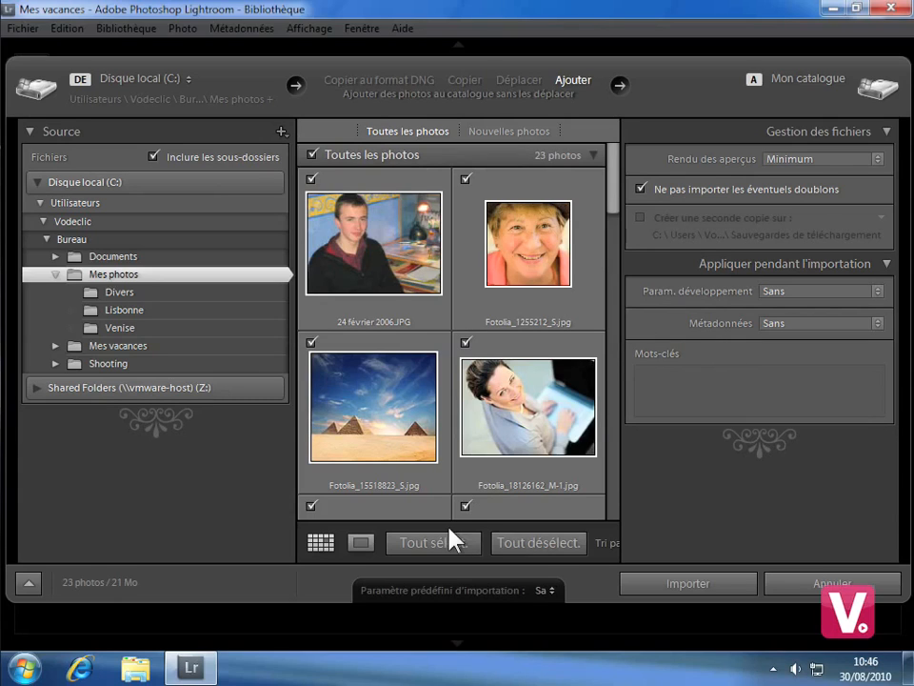
- Import all the selected Mes photos pictures into the catalogue without moving them
click(704, 591)
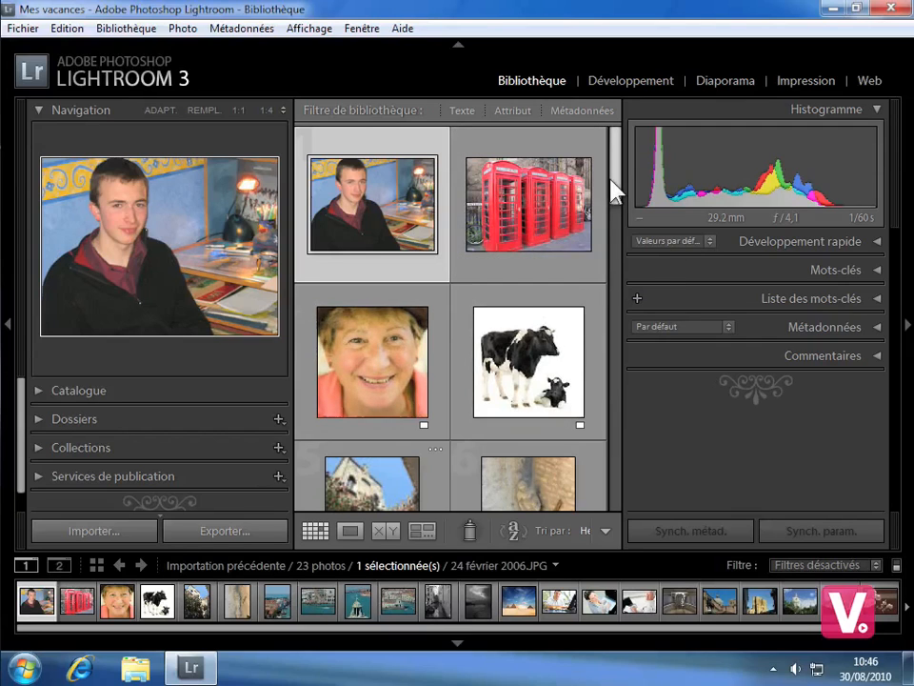
mouse_move(614, 189)
mouse_down()
mouse_move(616, 494)
mouse_move(634, 372)
mouse_move(623, 184)
mouse_up()
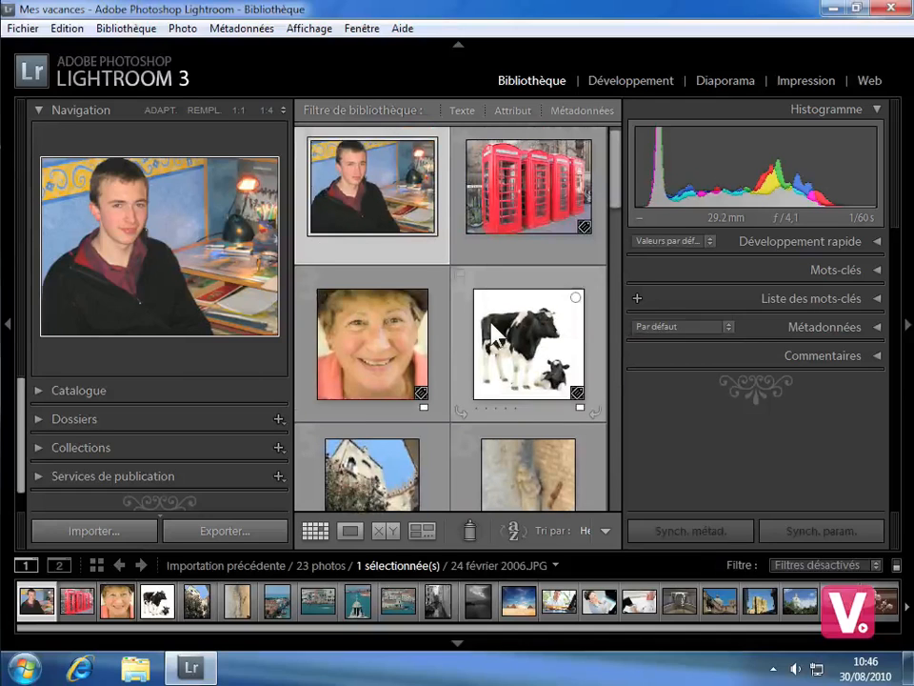
- Hide the side panels to browse the imported photos in a wider grid, and bring the panels back
key(Tab)
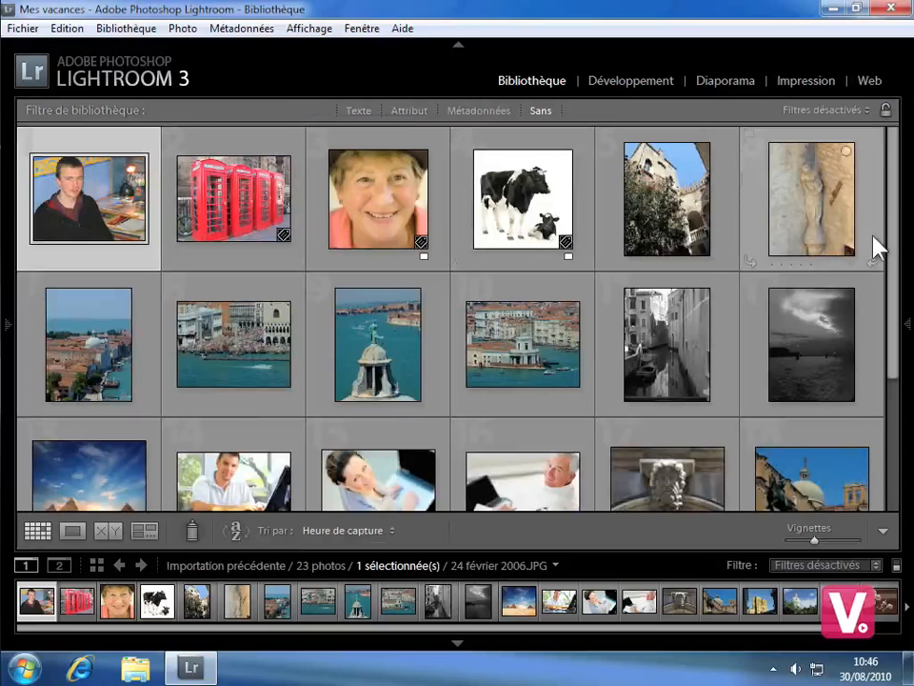
drag(893, 255, 889, 197)
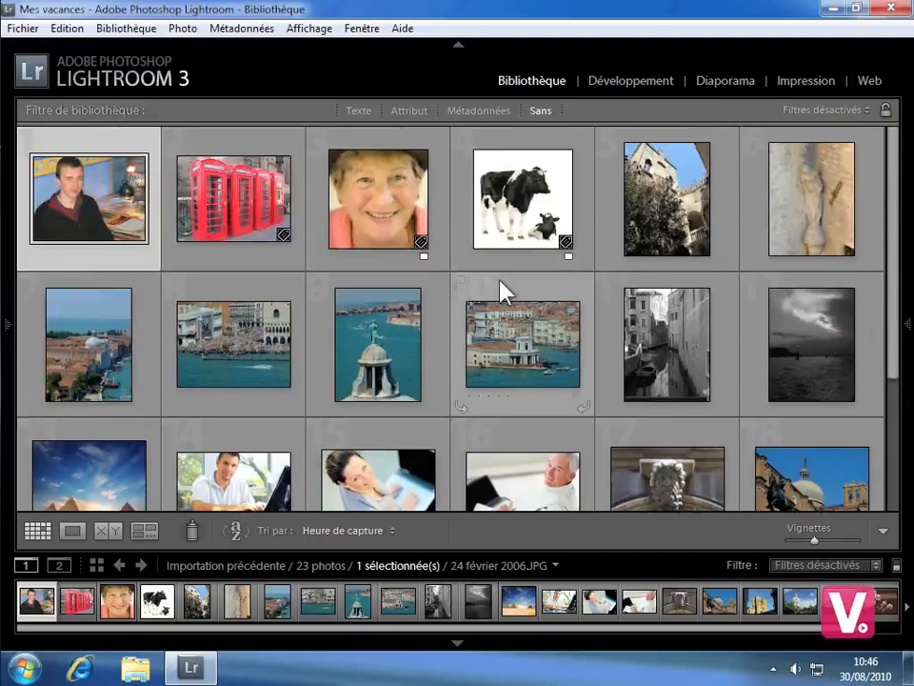
key(Tab)
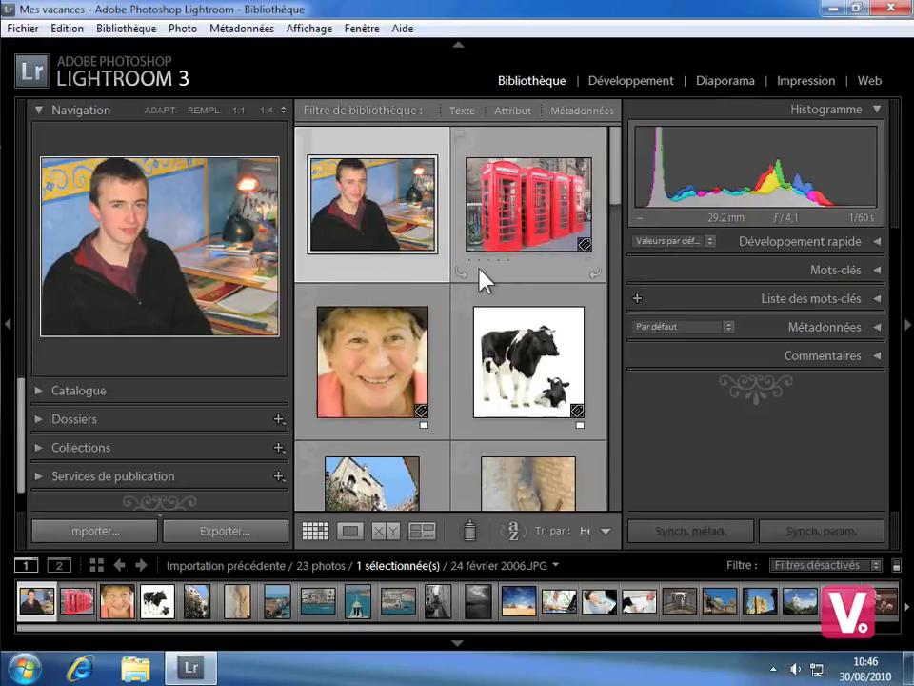
- Expand the catalogue's folder list and the Mes photos folder to reveal its subfolders
click(38, 418)
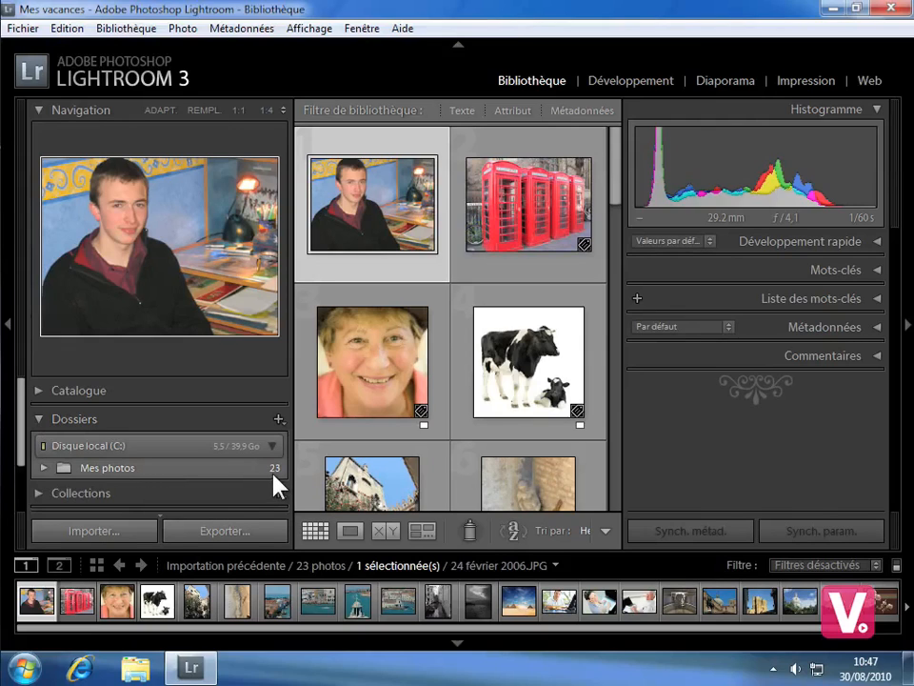
click(44, 467)
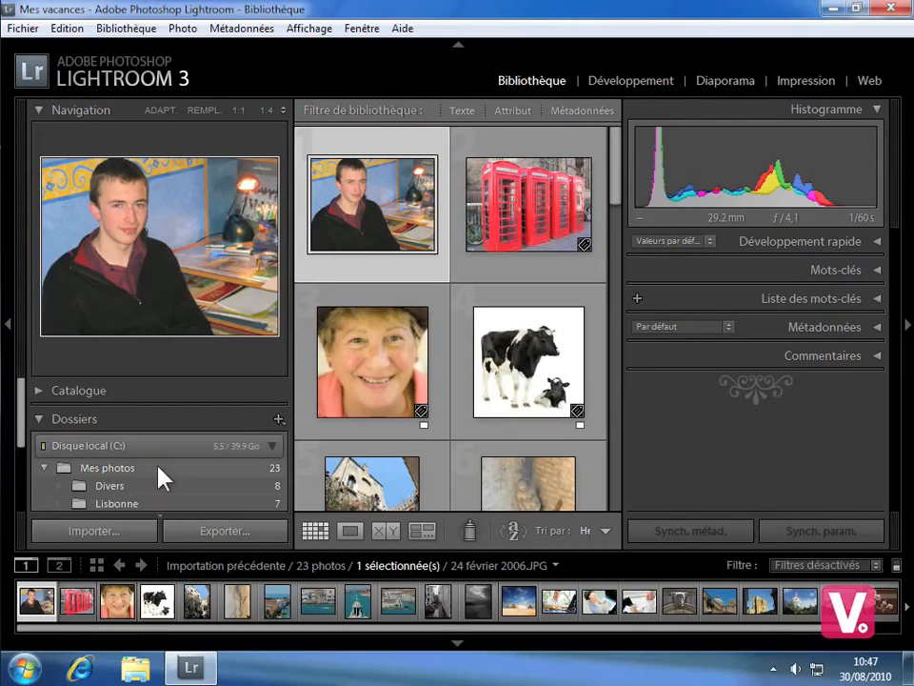
scroll(162, 476, down, 2)
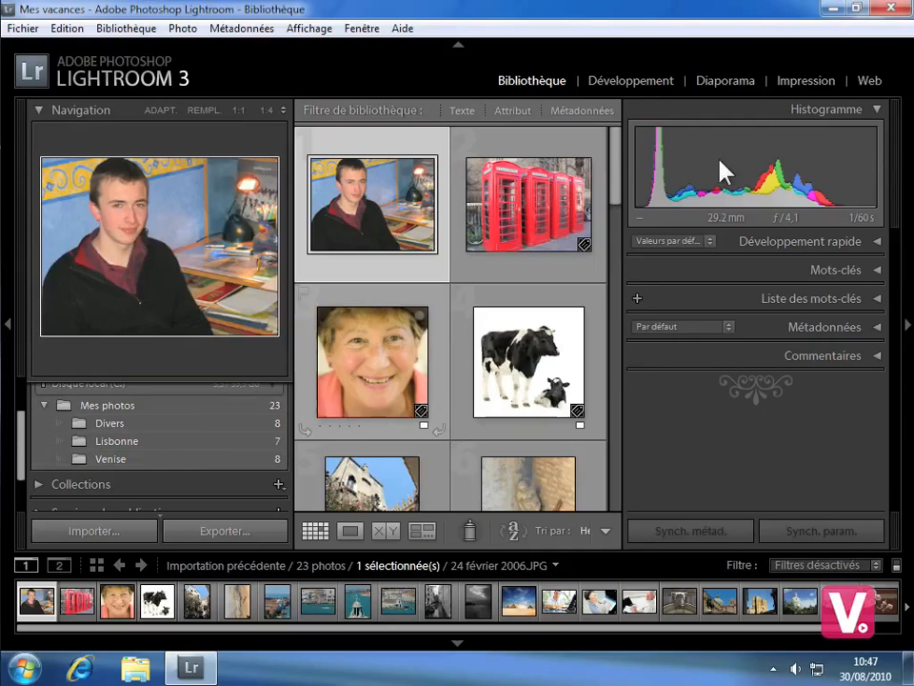
- Switch to the Windows desktop, inspect the Mes photos folder and its Lisbonne subfolder, and return to Lightroom
click(834, 10)
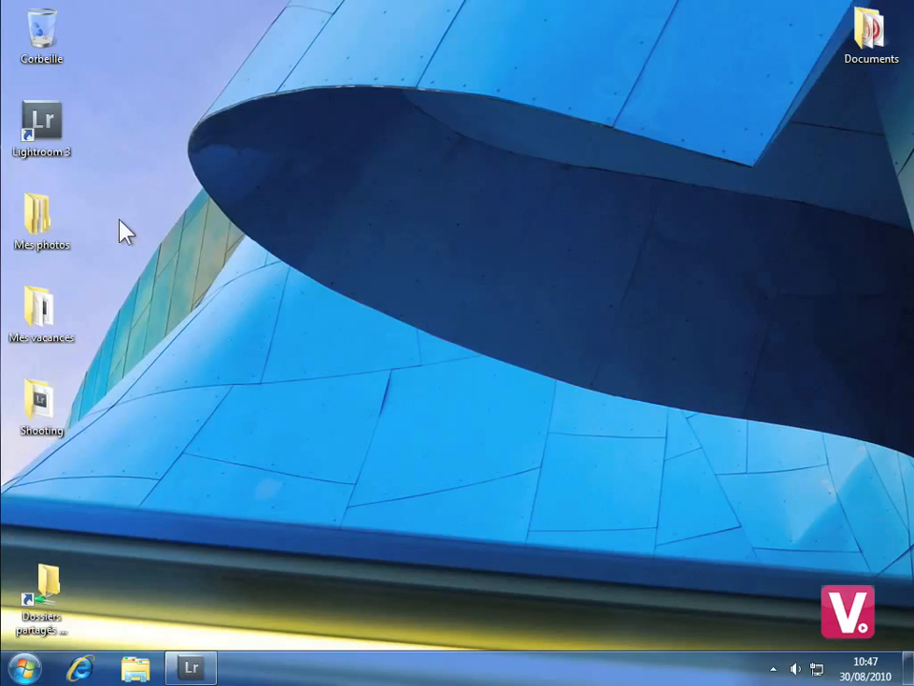
double_click(28, 205)
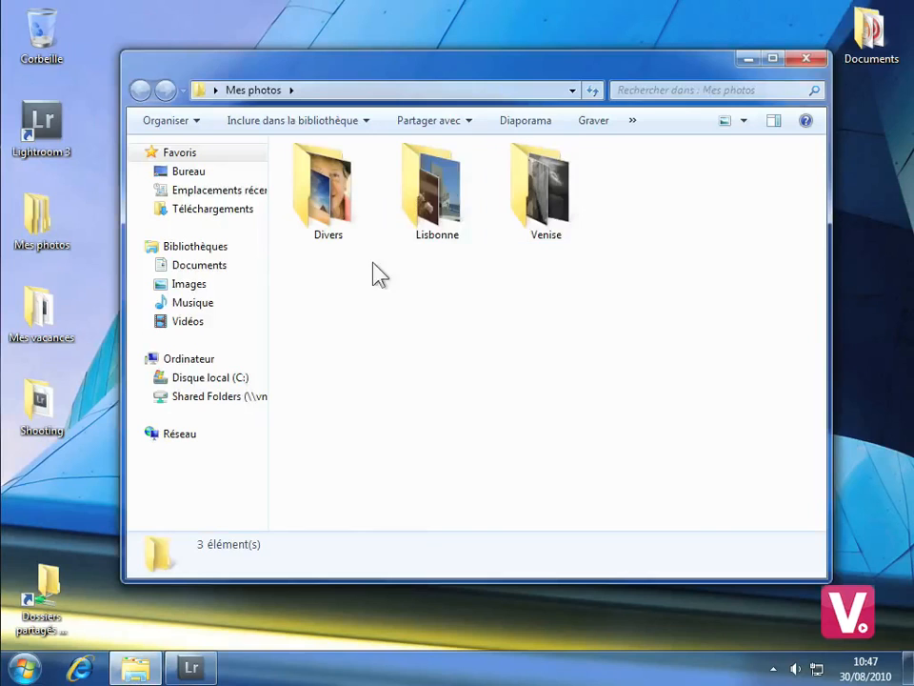
double_click(431, 200)
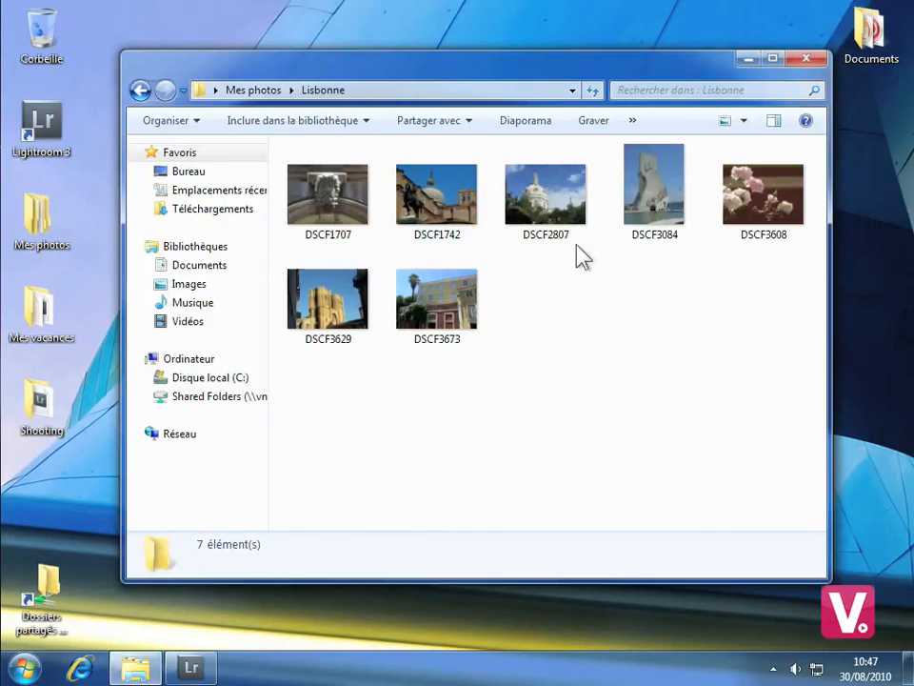
click(141, 90)
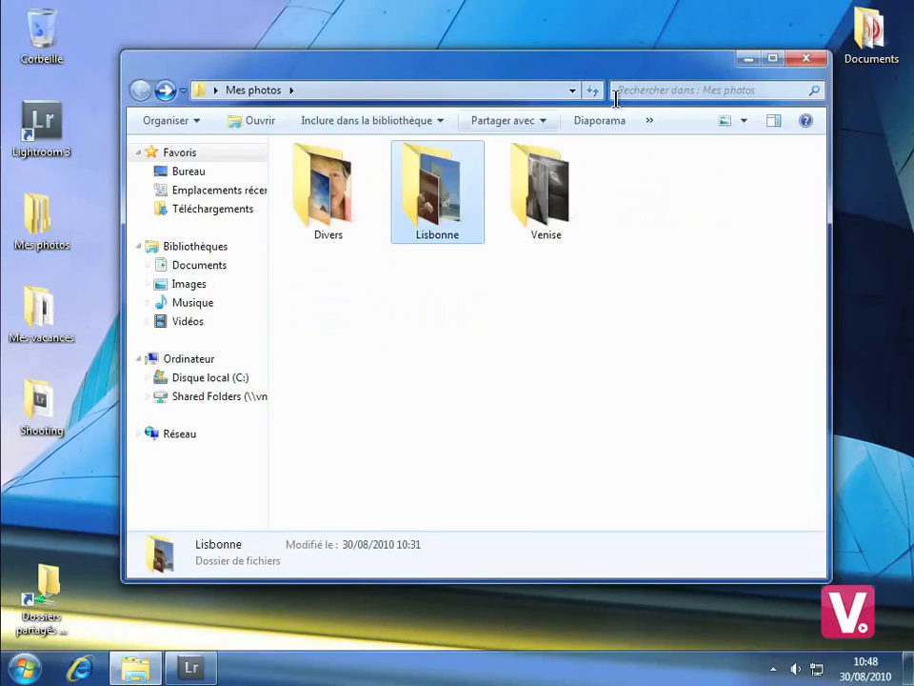
click(805, 60)
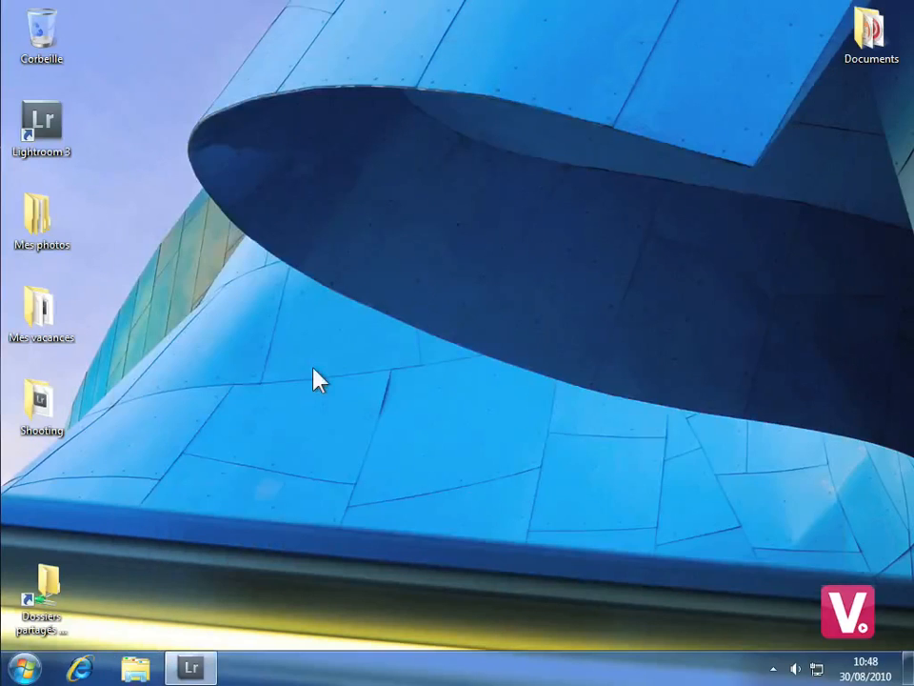
click(210, 664)
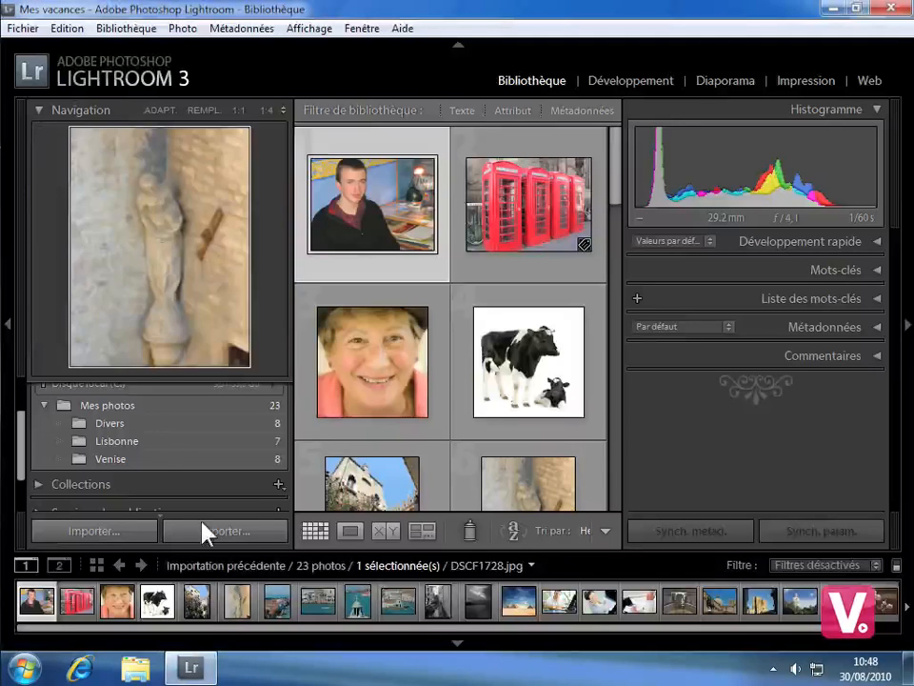
- Display the Divers folder's photos in the library, and browse all the photos of the parent Mes photos folder
click(178, 431)
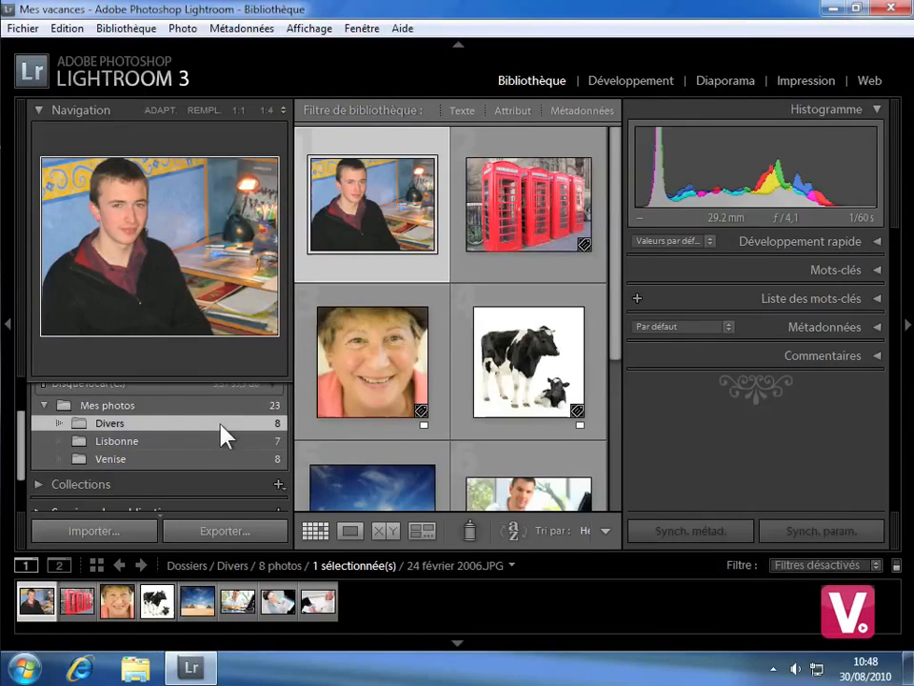
click(133, 408)
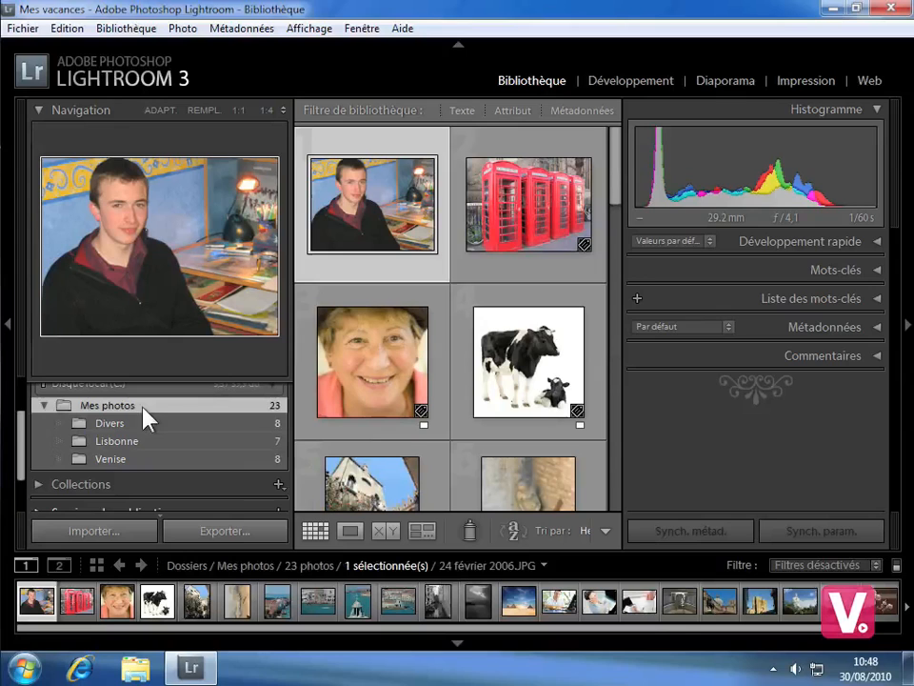
drag(620, 174, 614, 408)
mouse_move(139, 466)
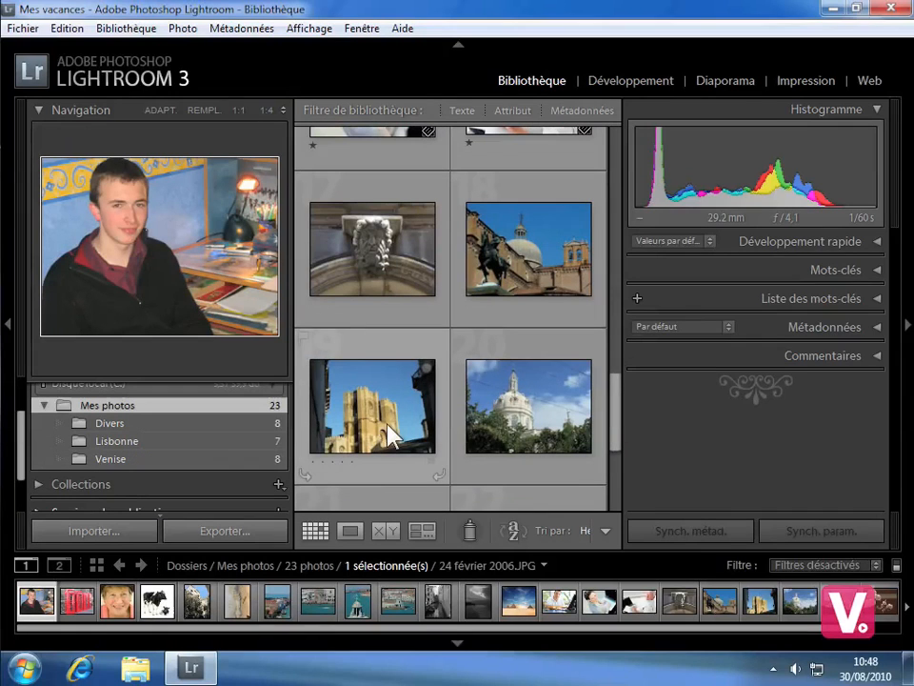
- Display and browse only the Lisbonne folder's photos in the library grid
click(167, 444)
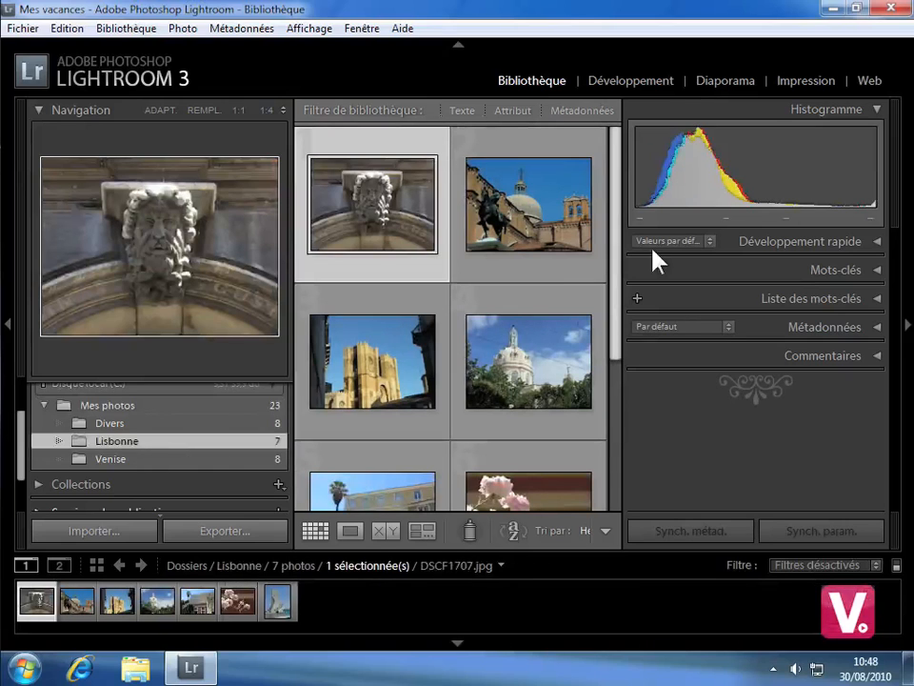
mouse_move(618, 266)
mouse_down()
mouse_move(610, 393)
mouse_move(618, 245)
mouse_up()
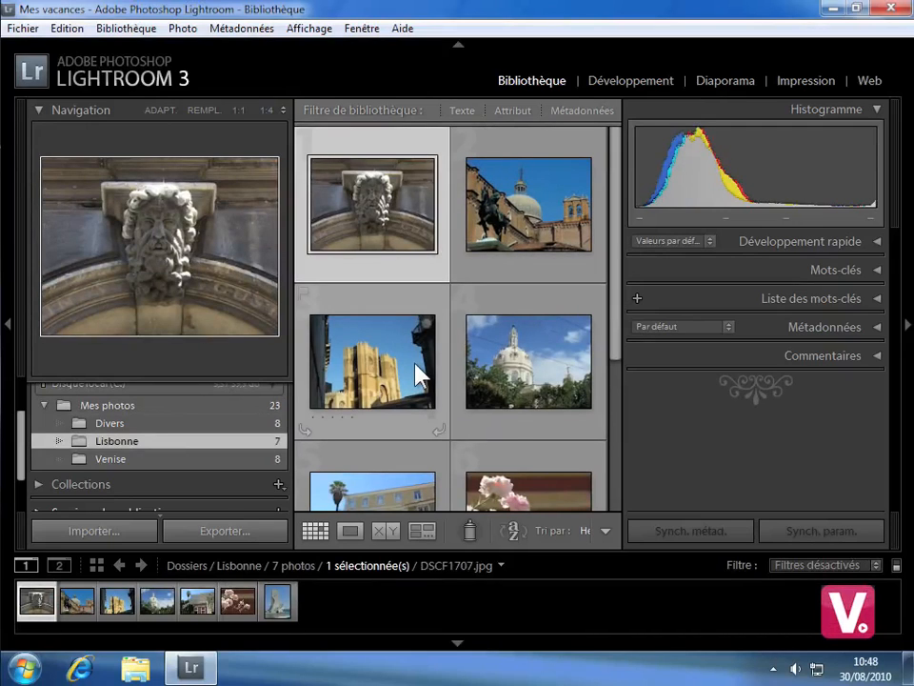
mouse_move(416, 374)
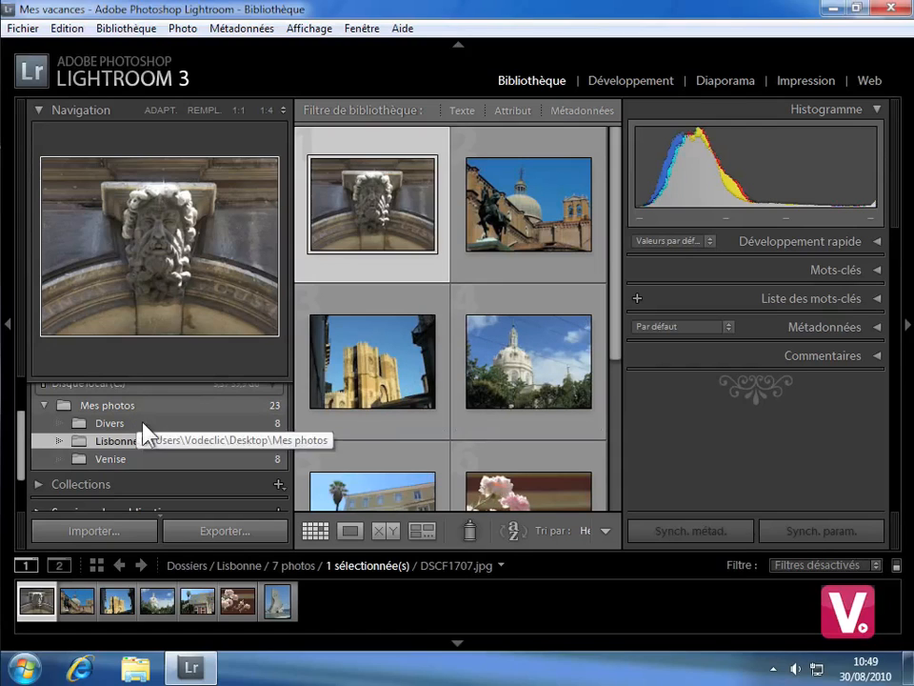
- Browse the Venise folder's photos, and display all the photos of the parent Mes photos folder again
click(170, 461)
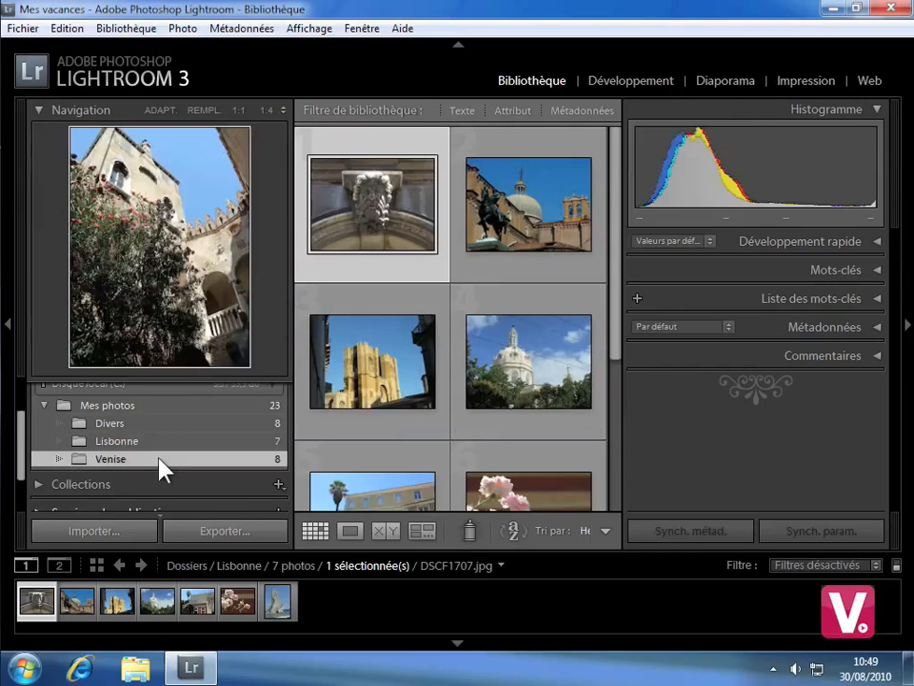
drag(617, 241, 613, 394)
drag(616, 340, 616, 229)
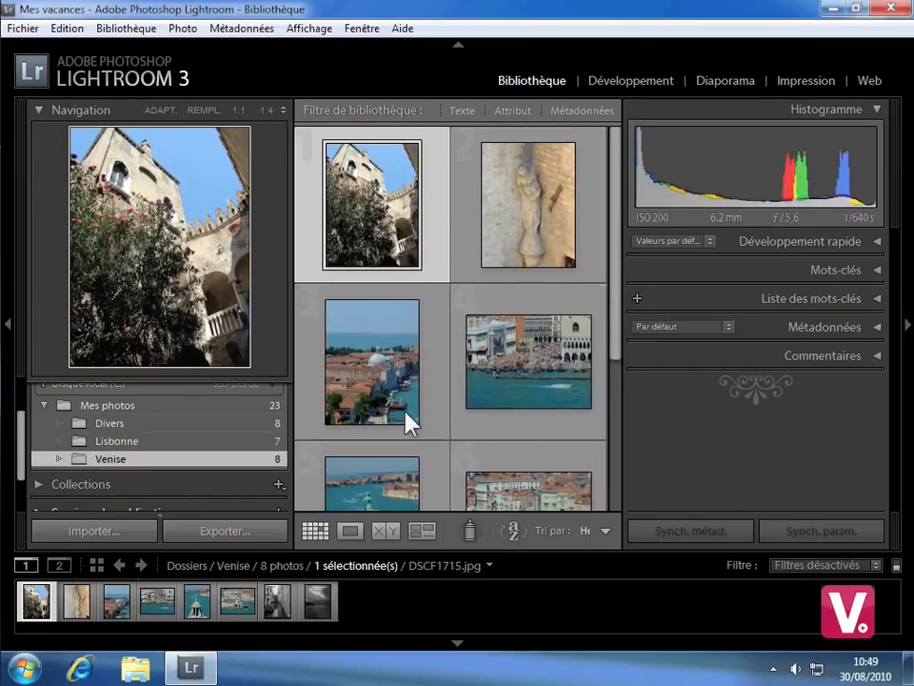
click(186, 413)
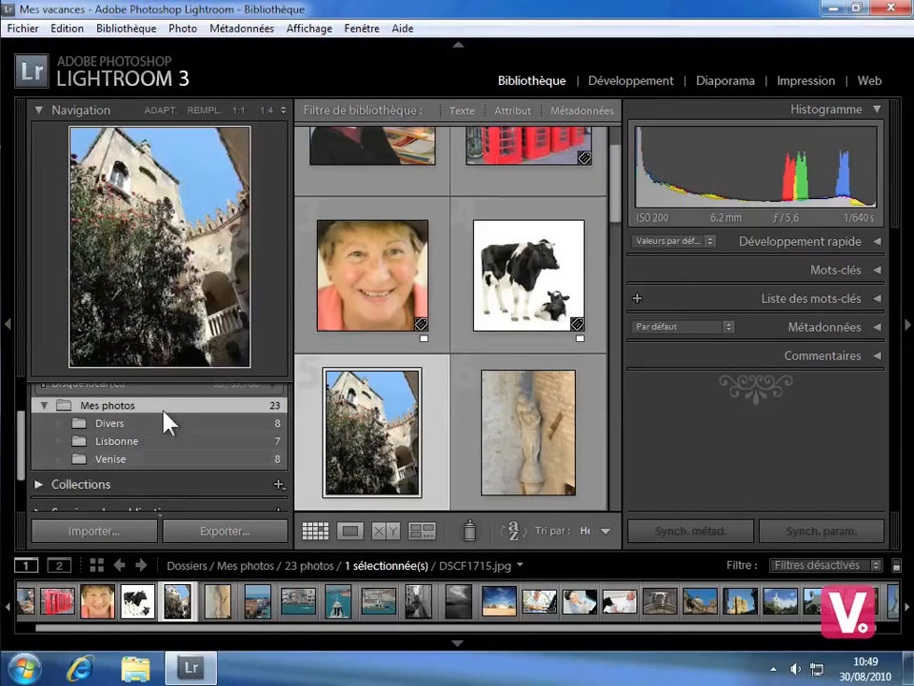
mouse_move(612, 183)
mouse_down()
mouse_move(614, 408)
mouse_move(624, 179)
mouse_up()
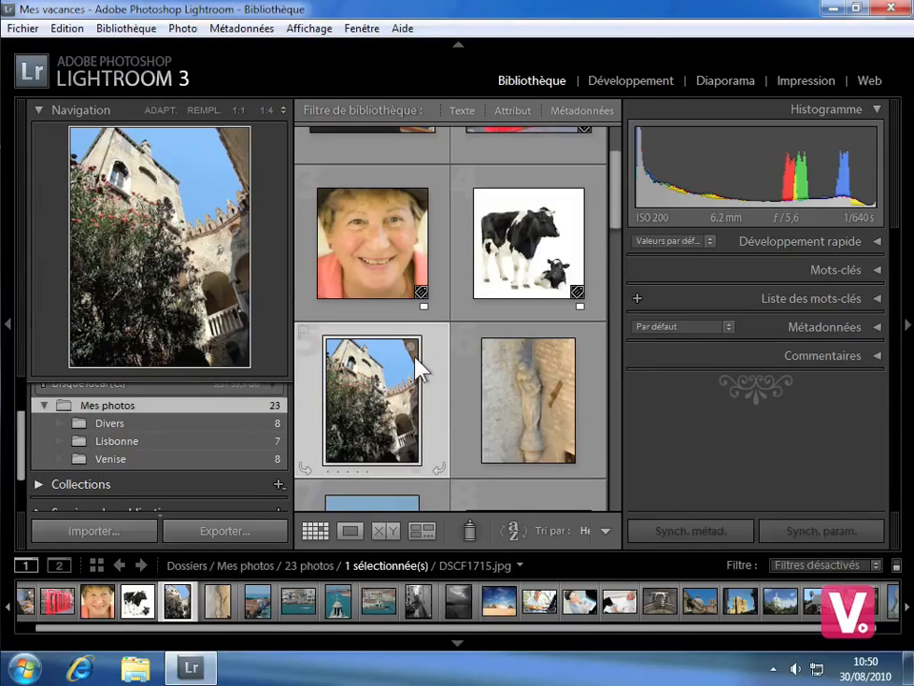
- Remove the Lisbonne folder and its photos from the catalogue, leaving the files on disk
click(158, 444)
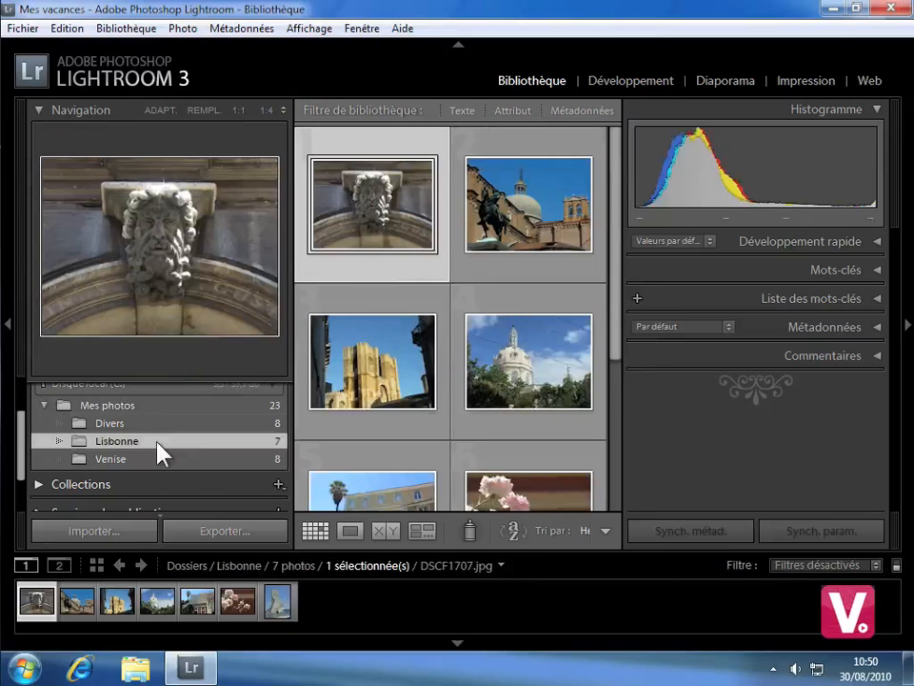
right_click(158, 444)
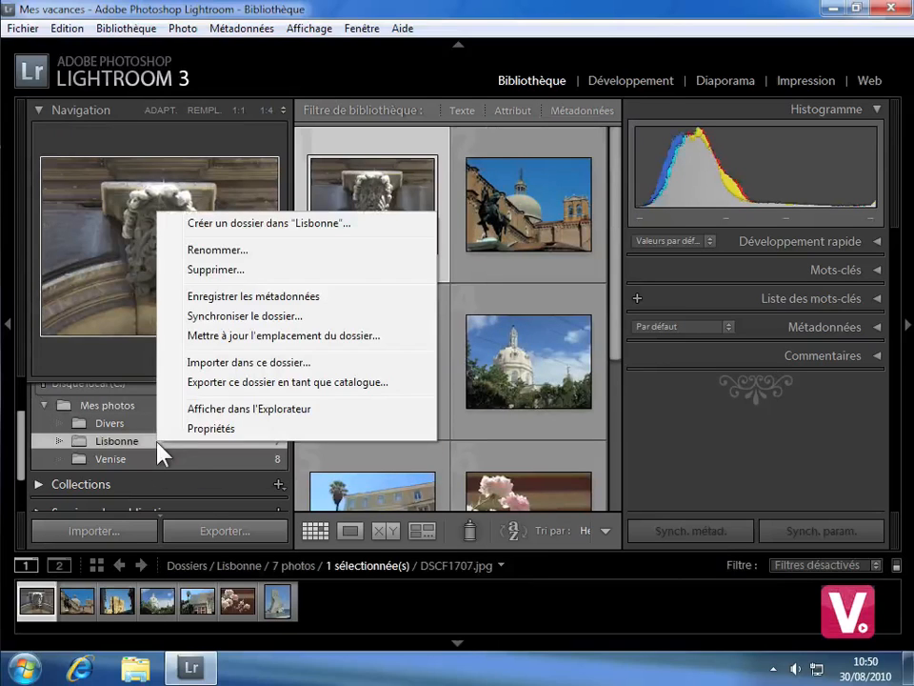
click(284, 274)
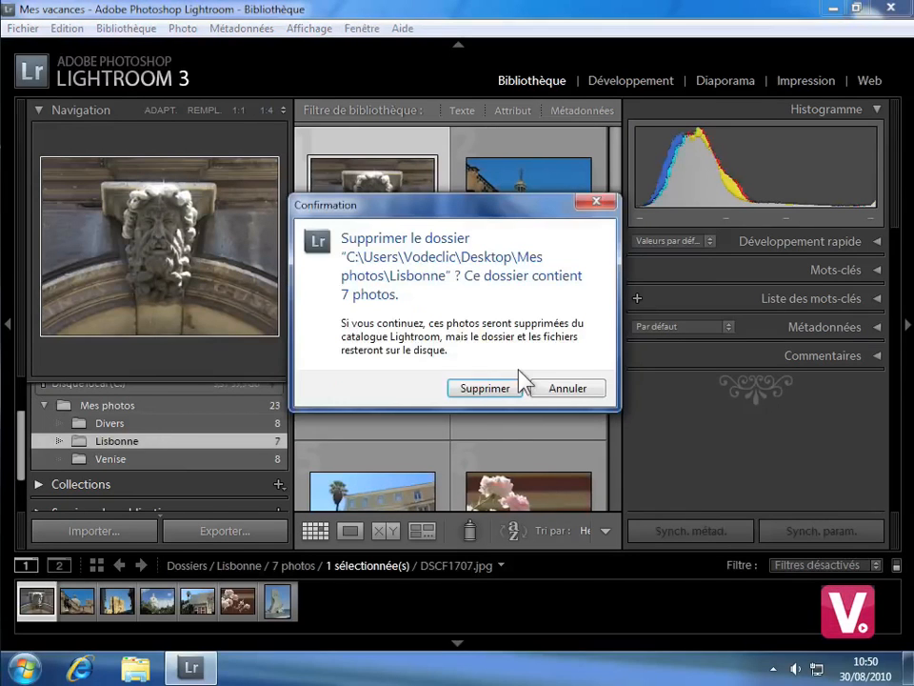
click(507, 390)
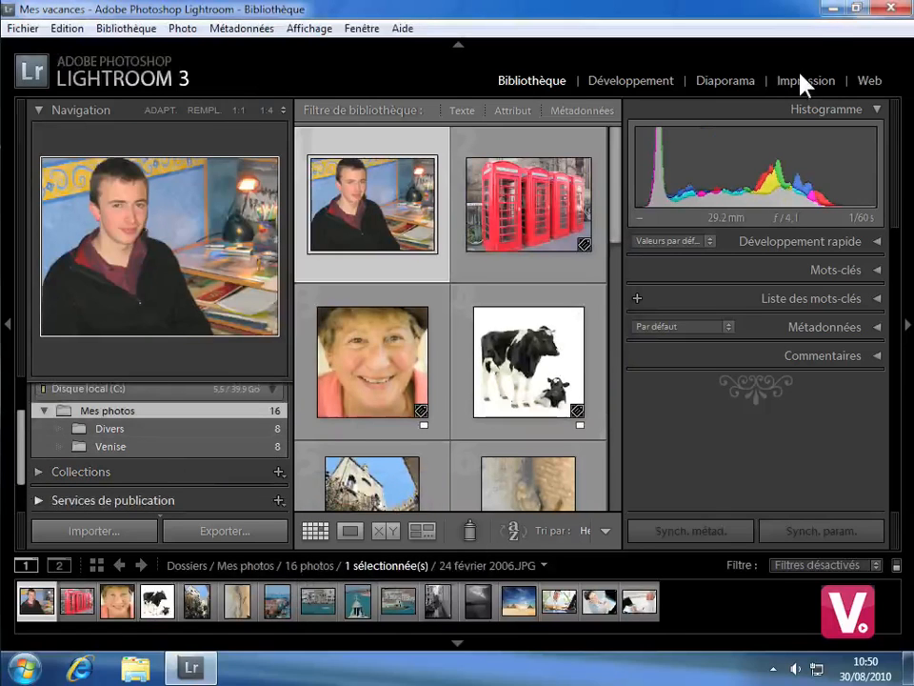
- Switch to the Windows desktop, check that the Lisbonne folder in Mes photos still contains its photos, and return to Lightroom
click(831, 9)
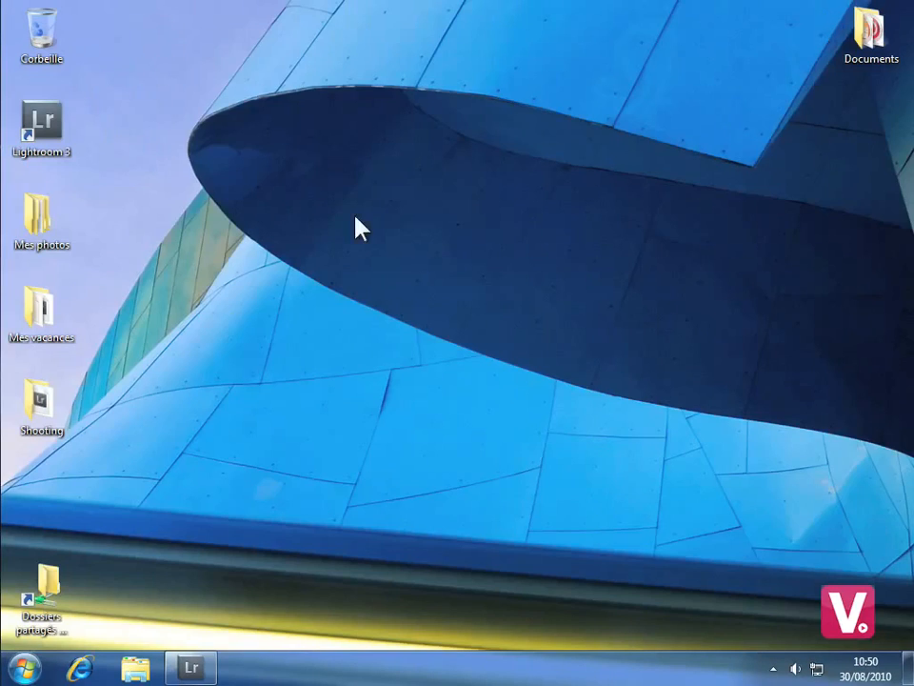
double_click(40, 217)
click(461, 205)
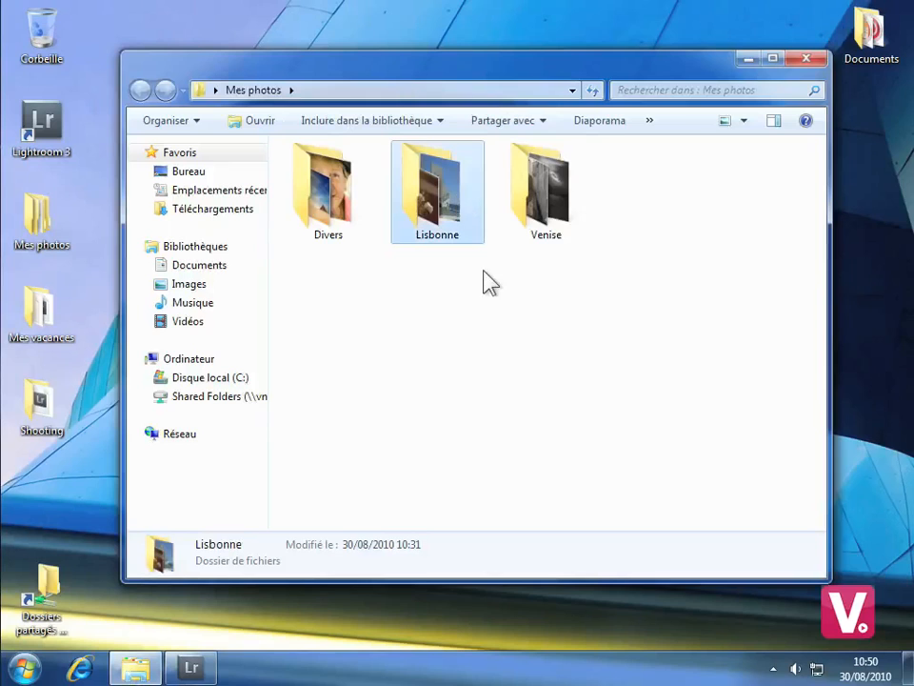
double_click(451, 186)
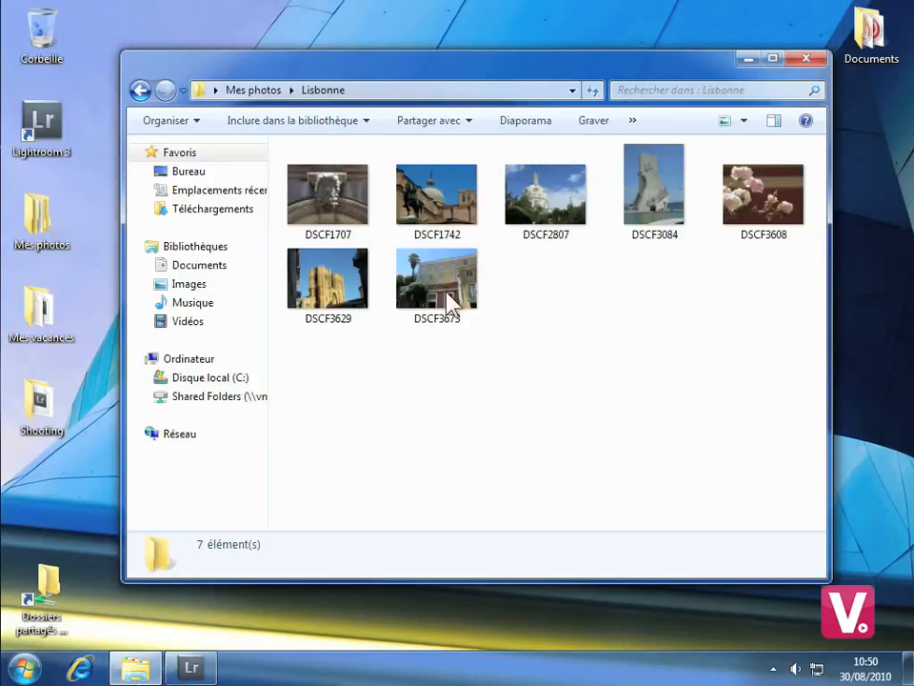
click(190, 666)
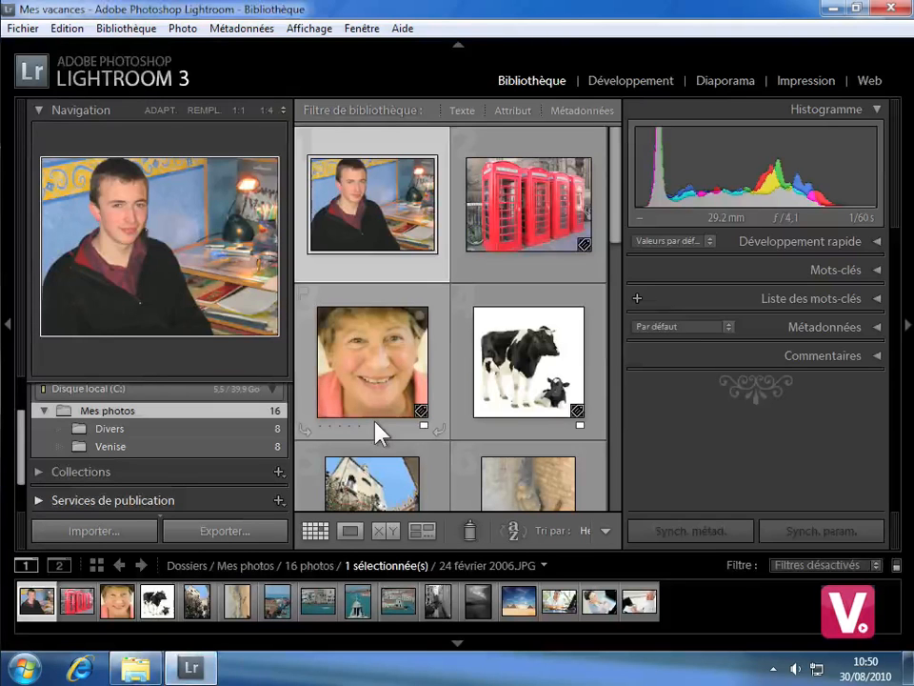